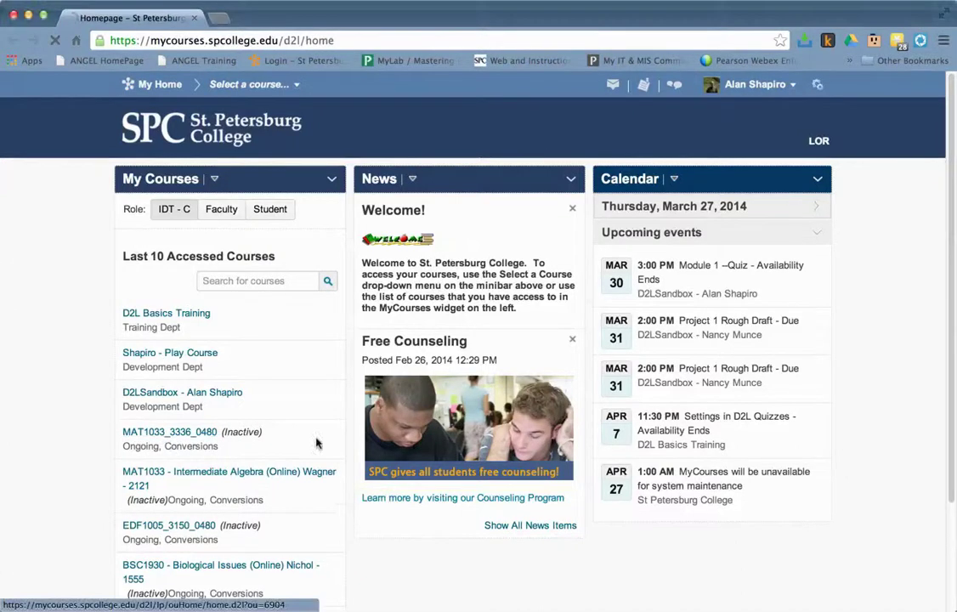
- Open the Midterm Exam quiz in the MAT1033_3336_0480 course and go to its question editing page
left_click(168, 431)
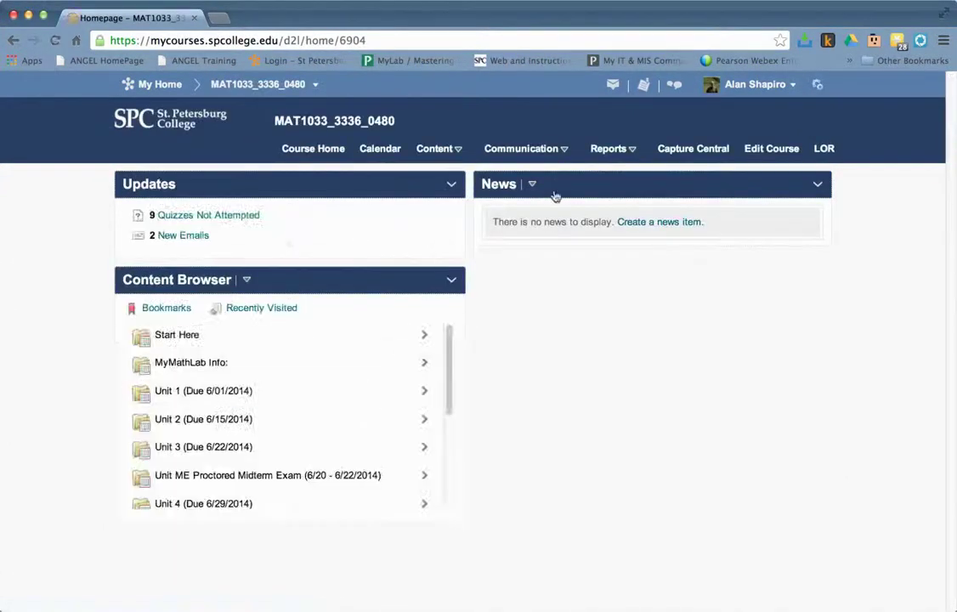
left_click(456, 147)
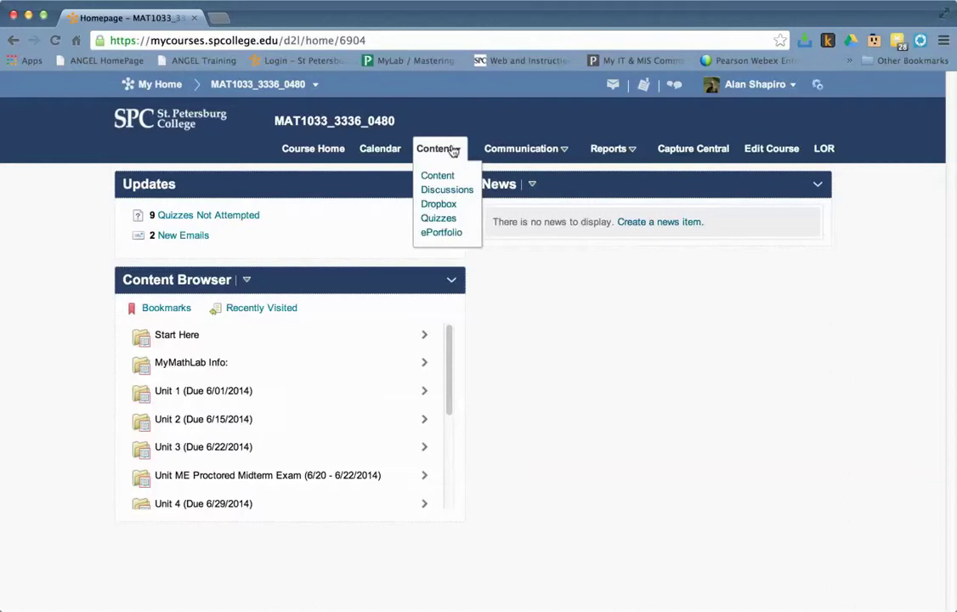
left_click(440, 218)
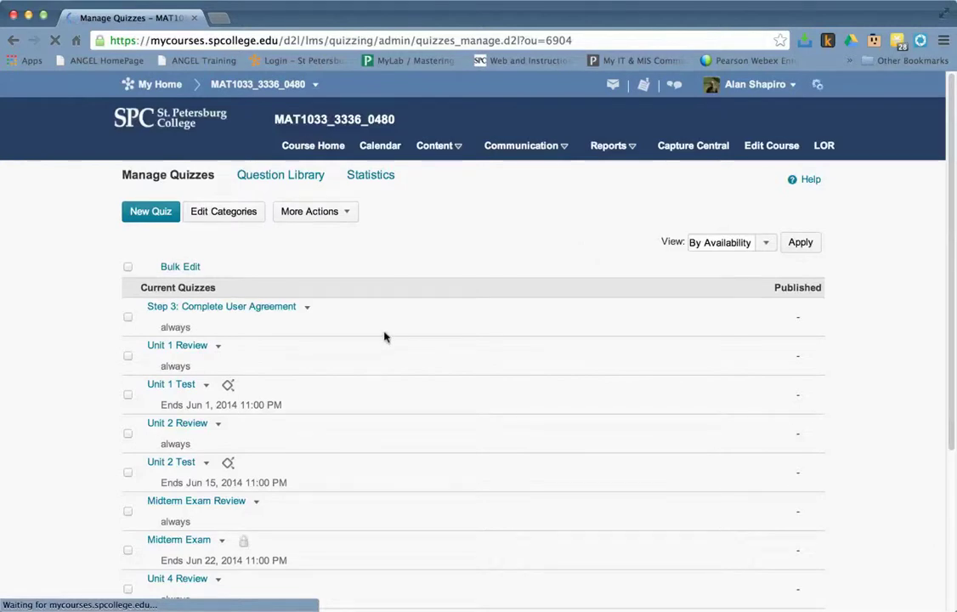
scroll(270, 491, "down", 2)
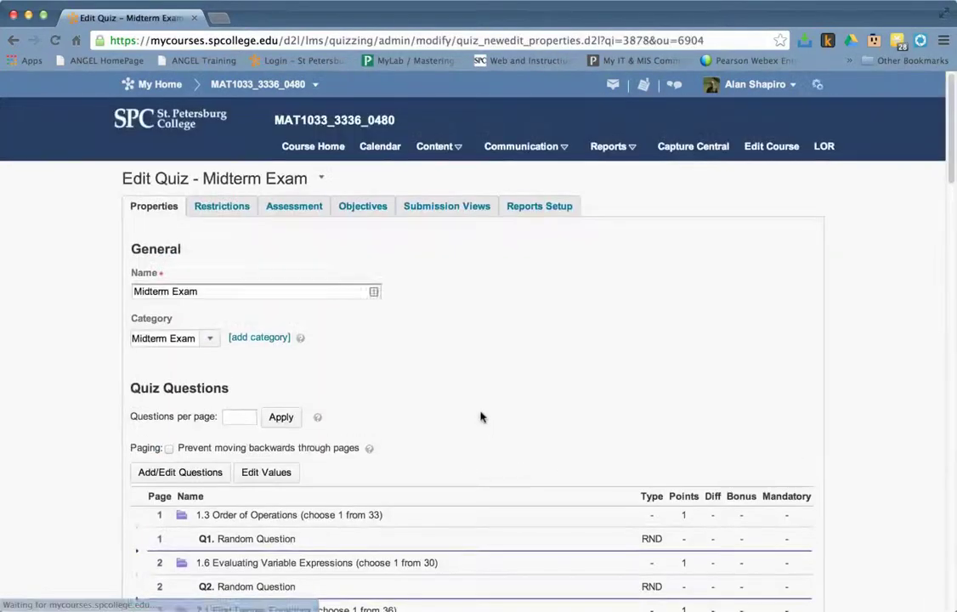
scroll(480, 416, "down", 3)
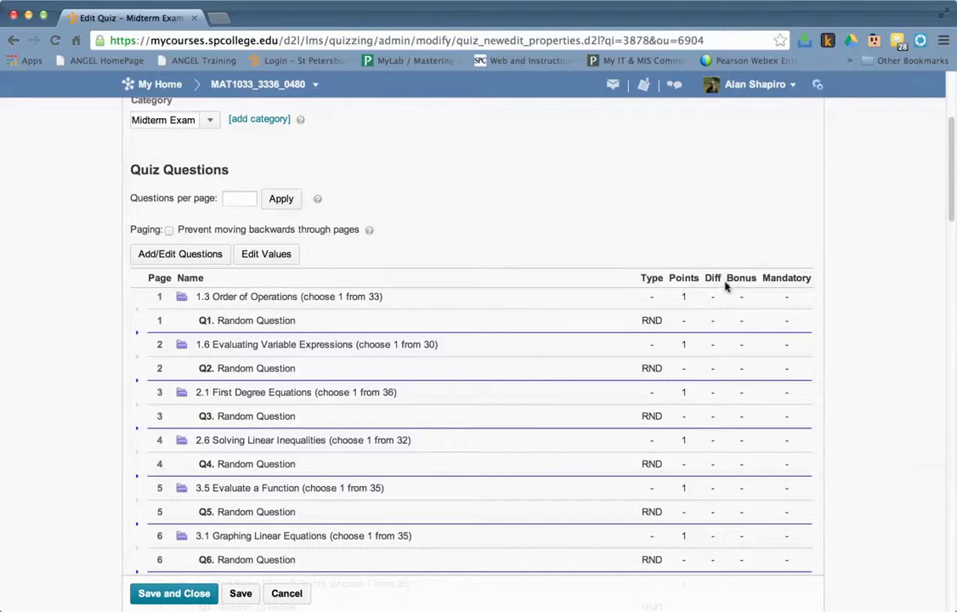
left_click(176, 259)
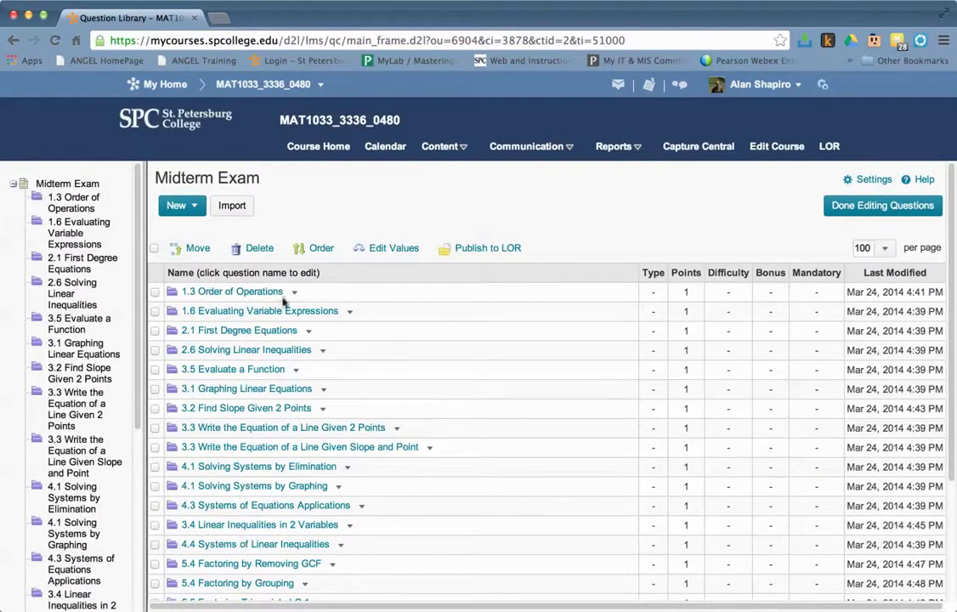
- Check the 1.3 Order of Operations random section's values and question list for a bonus option, without saving changes
left_click(155, 292)
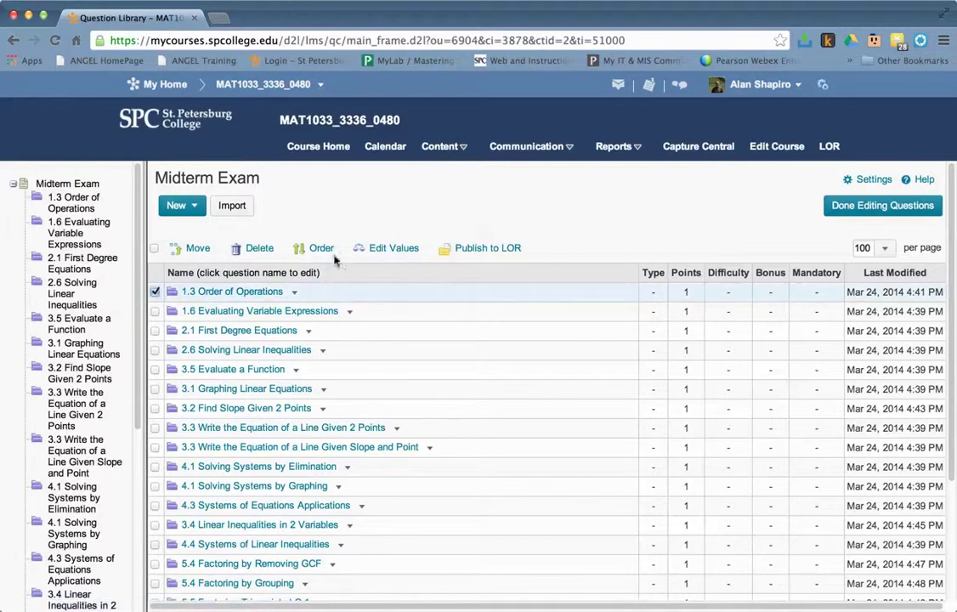
left_click(387, 248)
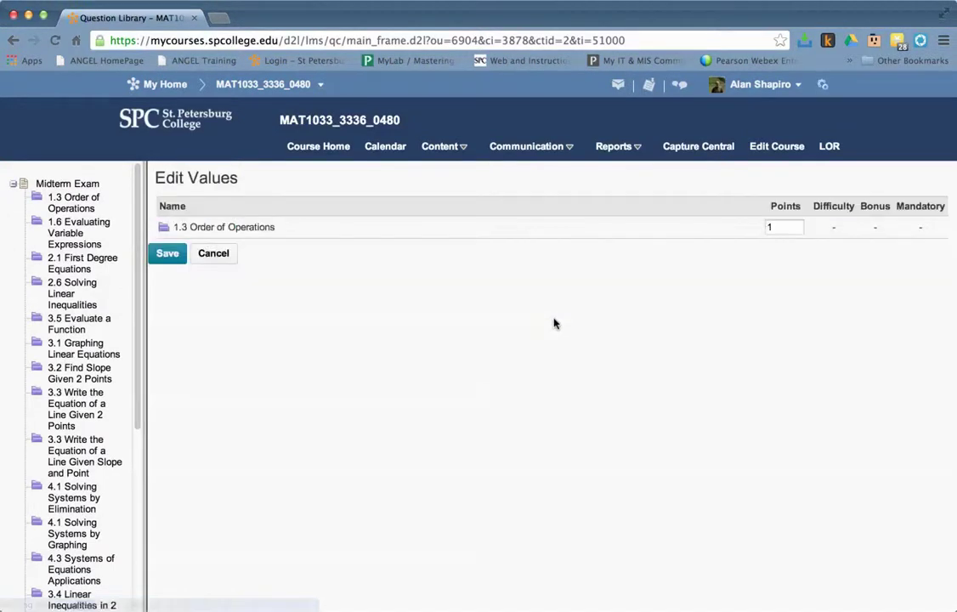
double_click(879, 231)
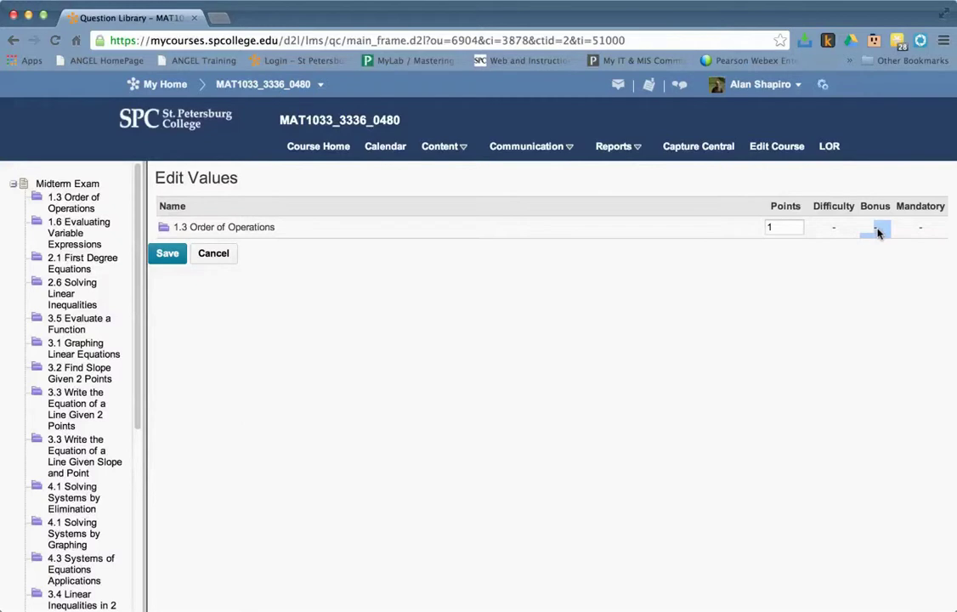
left_click(222, 256)
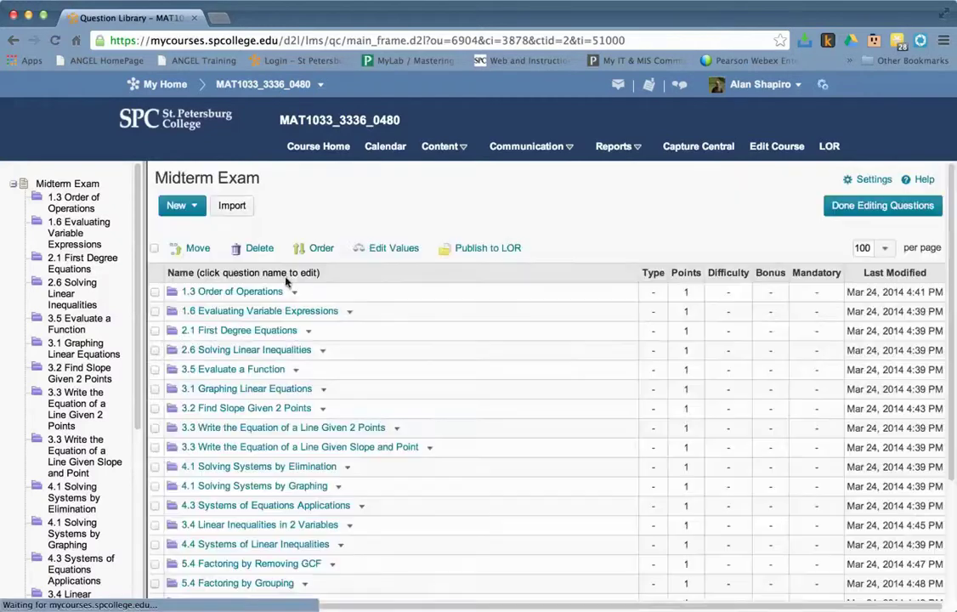
left_click(228, 288)
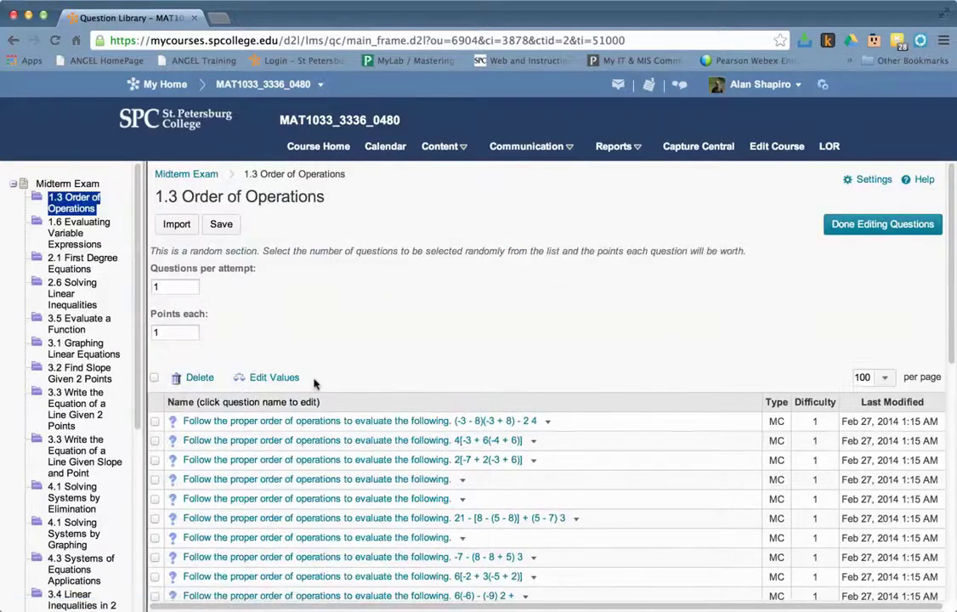
scroll(484, 398, "down", 1)
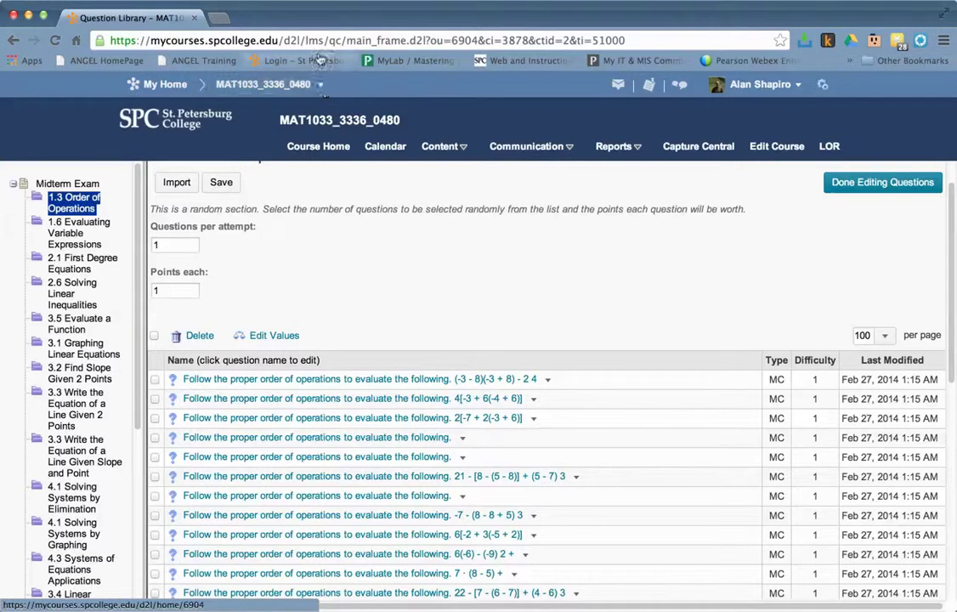
- Switch to the EDF1005_3150_0480 course and open the "Start Here" Quiz for editing down to its question list
left_click(322, 88)
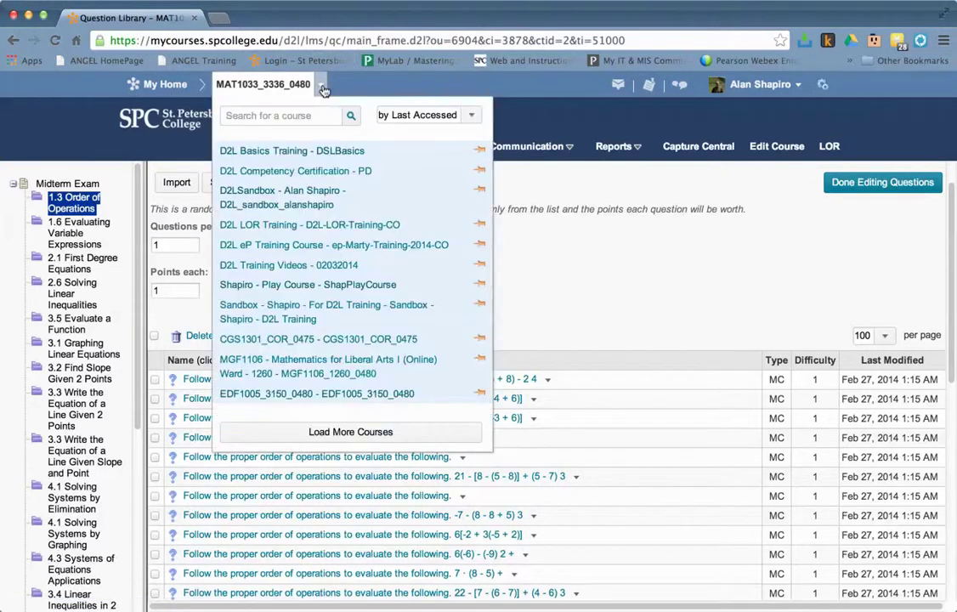
left_click(327, 399)
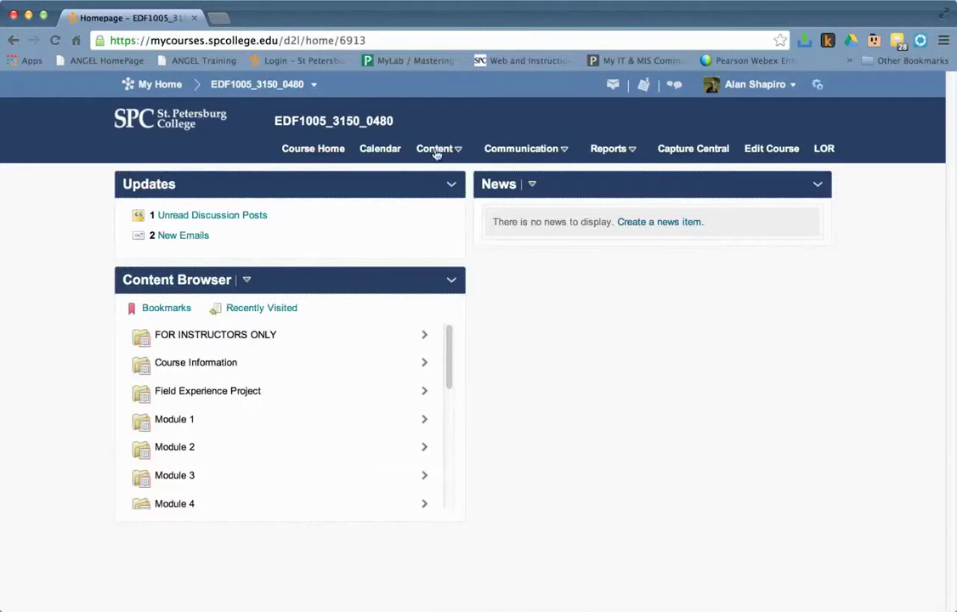
left_click(435, 150)
left_click(439, 219)
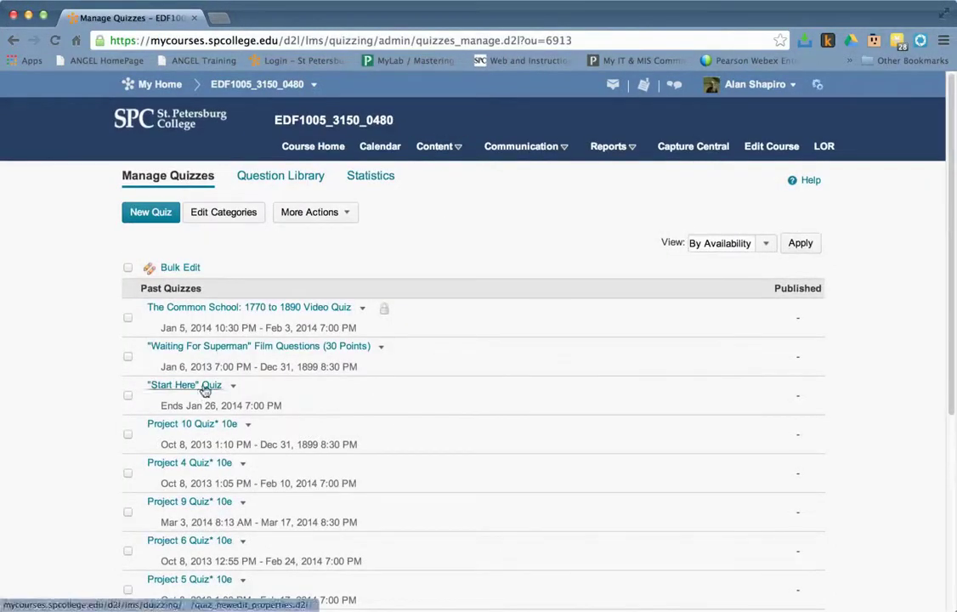
left_click(209, 385)
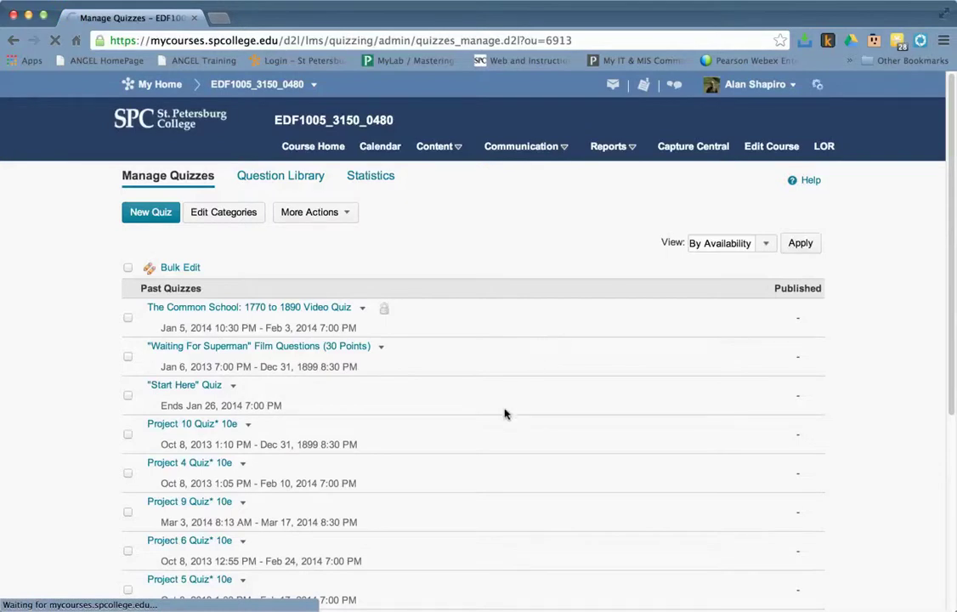
scroll(504, 413, "down", 1)
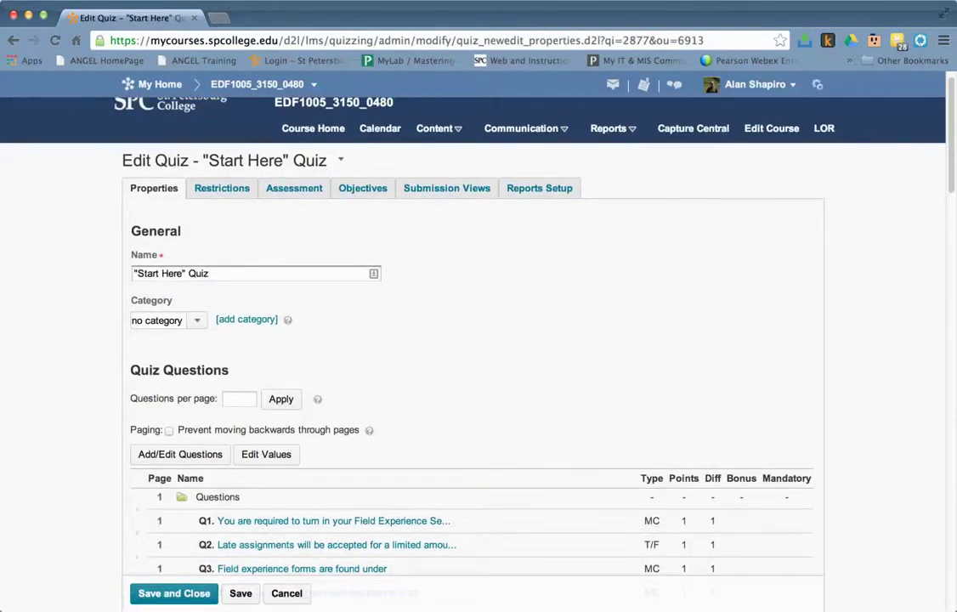
scroll(552, 345, "down", 3)
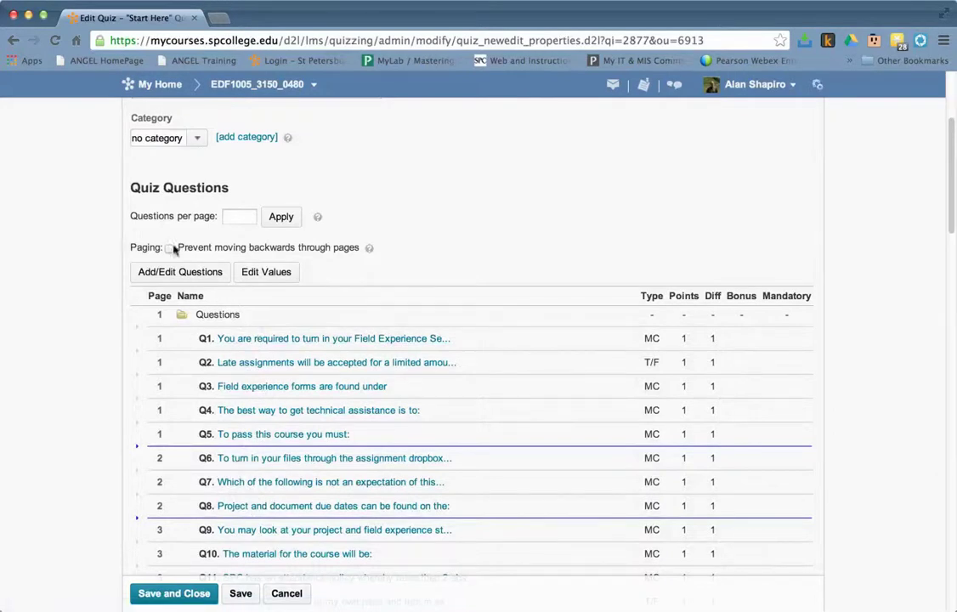
- Edit the values of the first two questions in the "Start Here" Quiz, marking the first one as bonus, and save
left_click(164, 273)
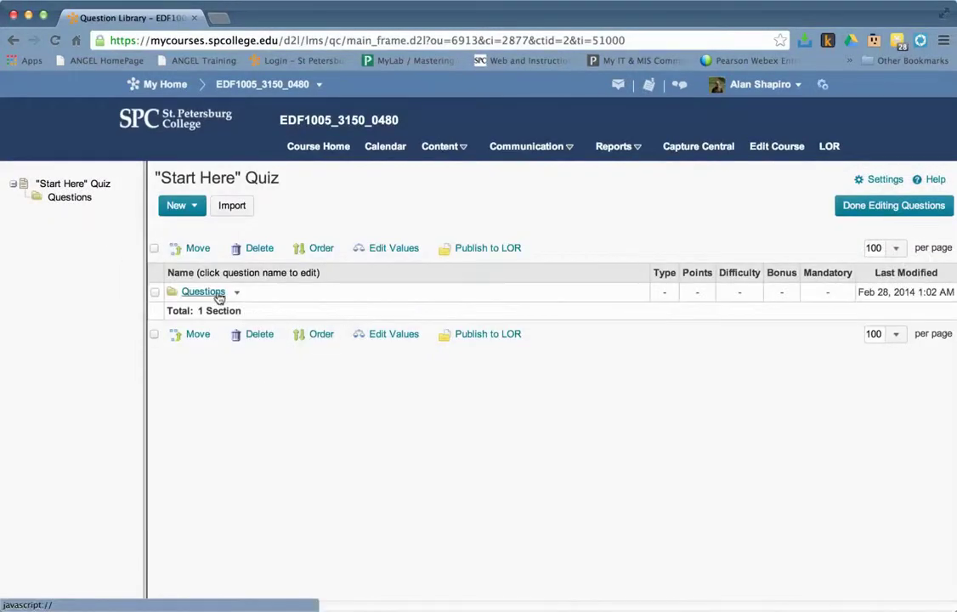
left_click(216, 294)
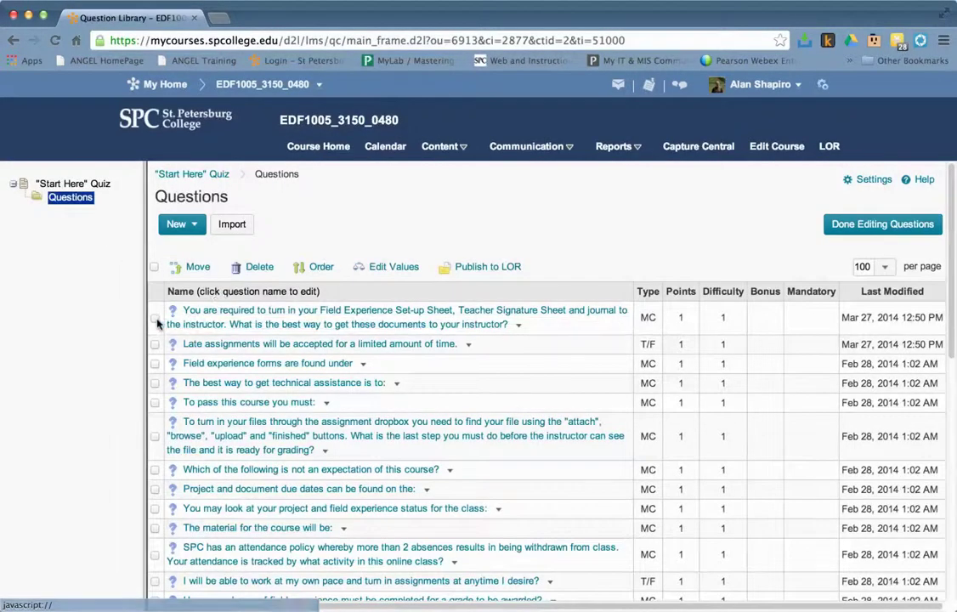
left_click(155, 319)
left_click(154, 344)
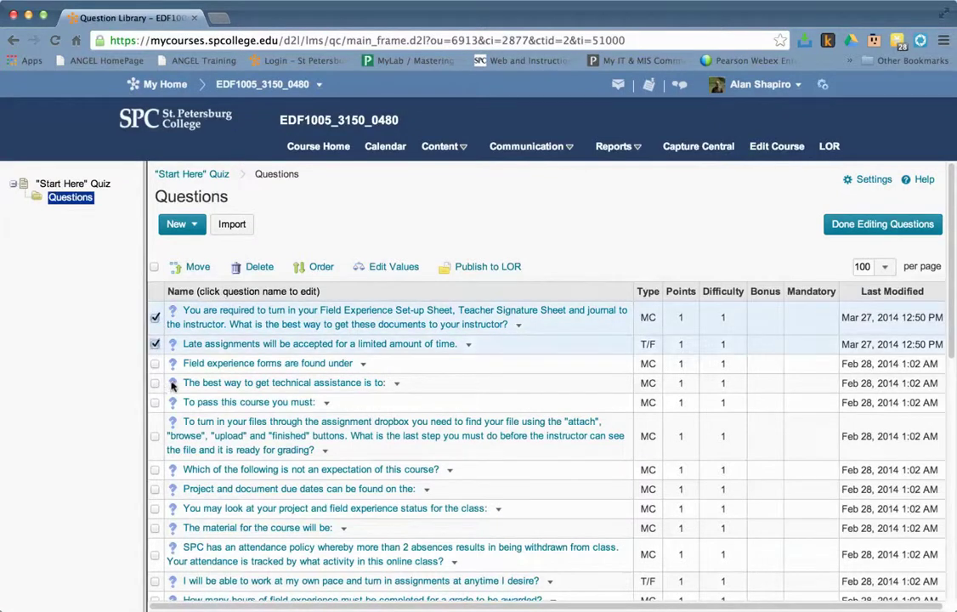
left_click(155, 364)
left_click(156, 363)
left_click(375, 266)
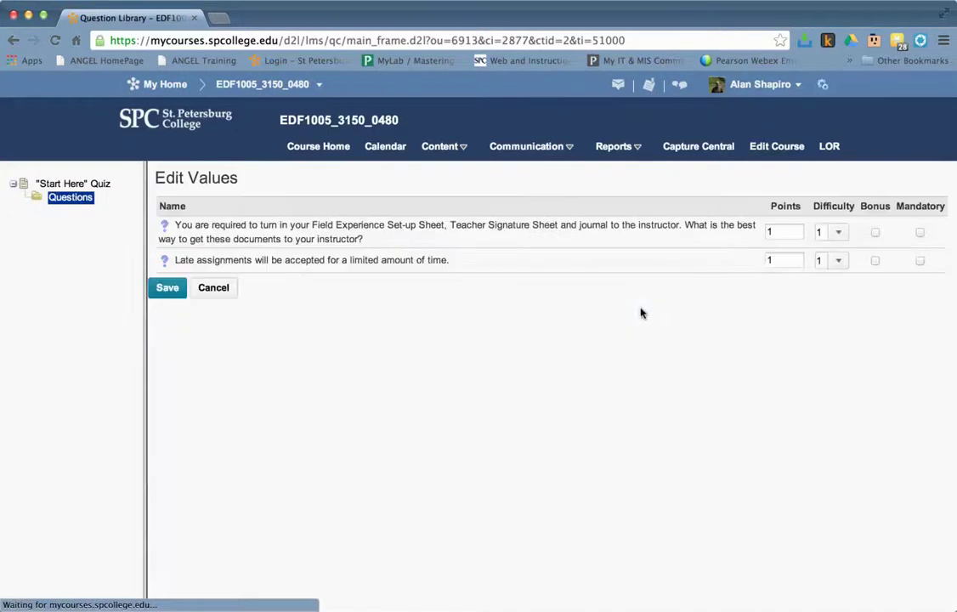
left_click(875, 232)
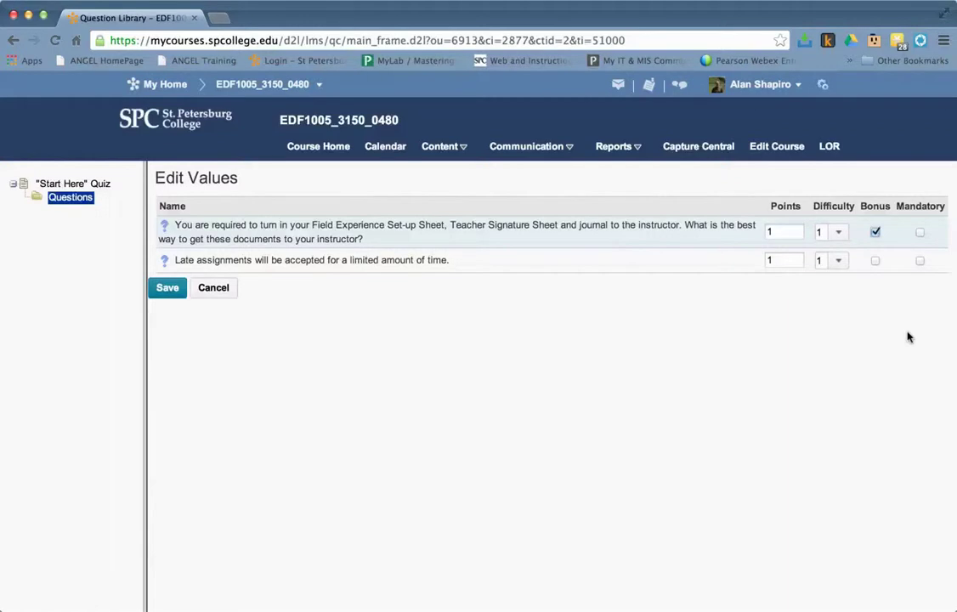
left_click(875, 232)
left_click(178, 293)
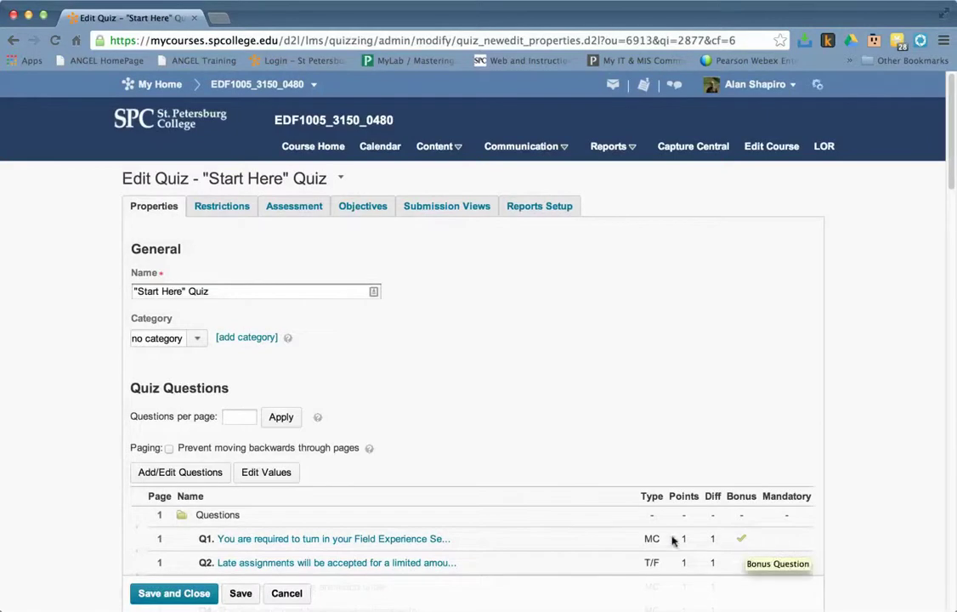
- Reopen the values of the first "Start Here" Quiz question, remove its bonus setting and save
left_click(197, 472)
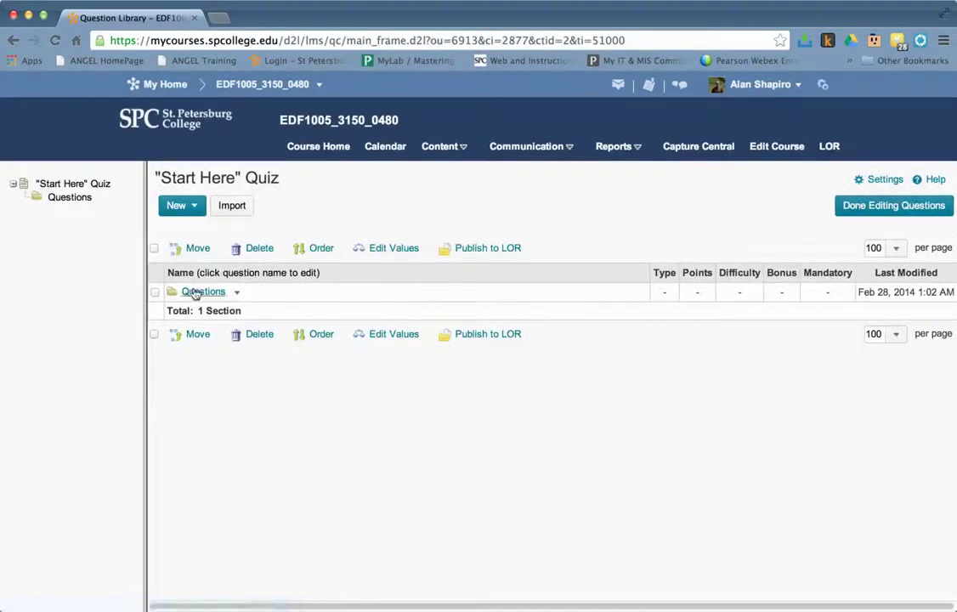
left_click(195, 292)
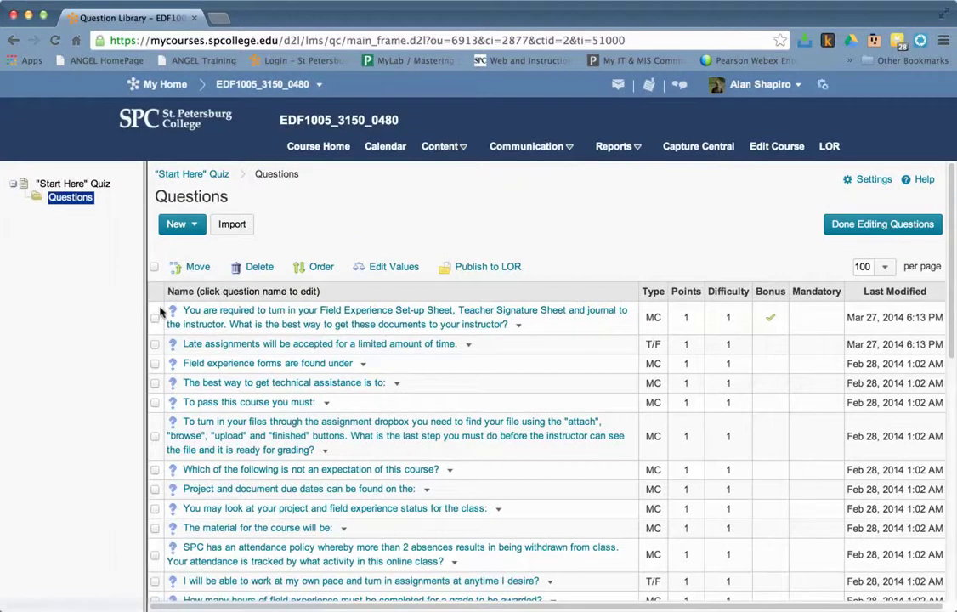
left_click(156, 319)
left_click(393, 268)
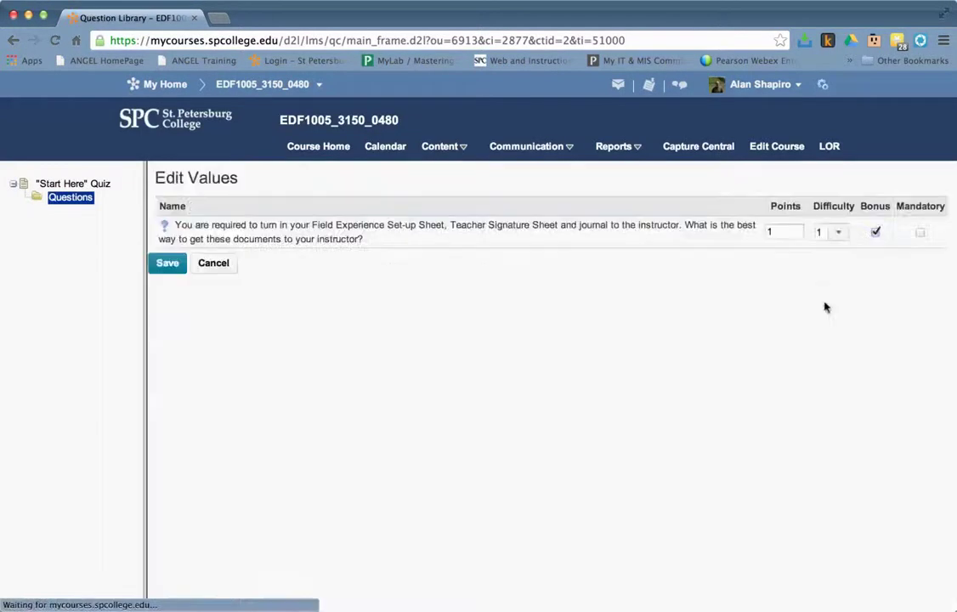
left_click(875, 232)
left_click(160, 268)
- Switch to the MAT1033 Intermediate Algebra (Online) 2121 course and open its Midterm Exam quiz for editing
left_click(321, 85)
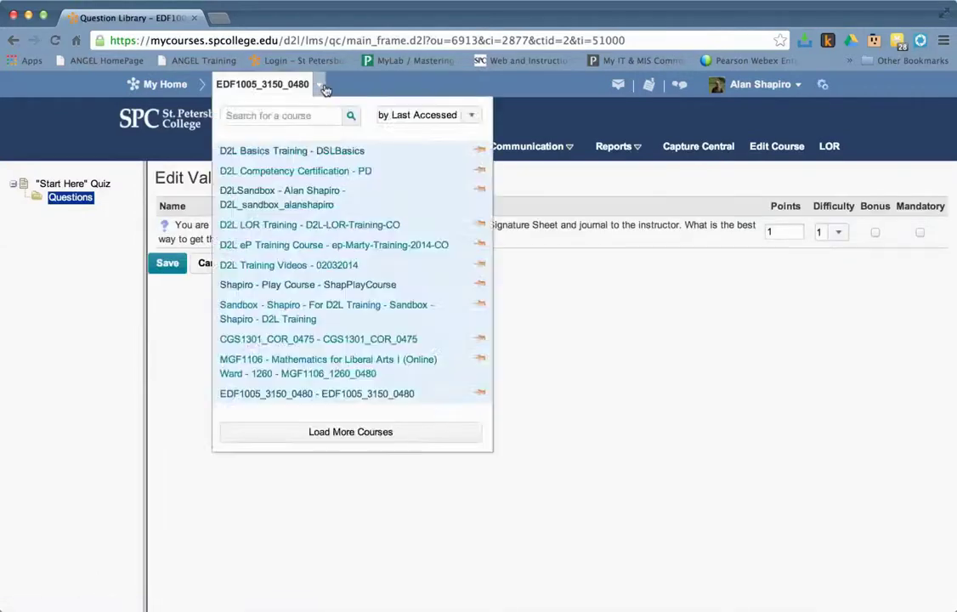
left_click(312, 368)
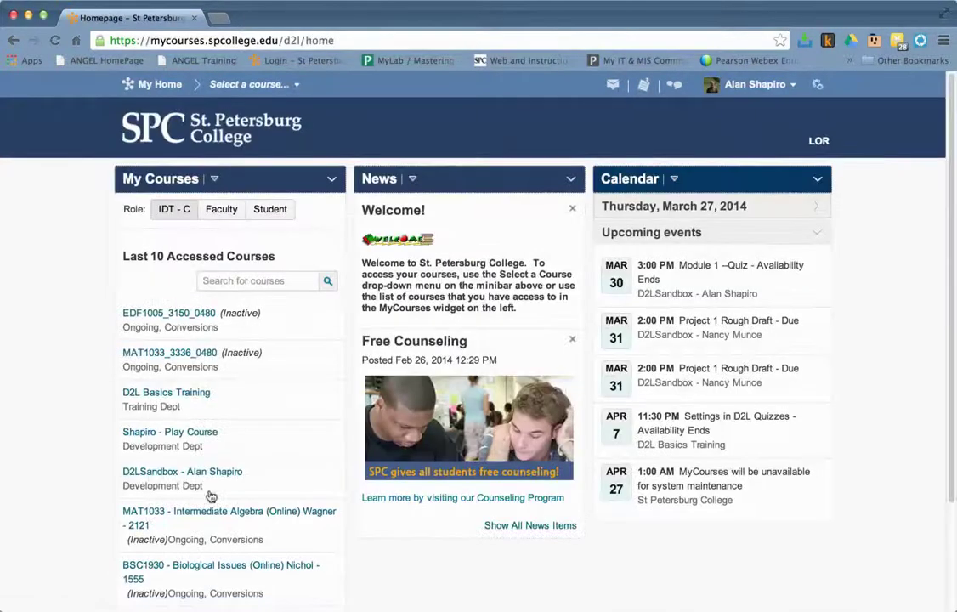
left_click(202, 518)
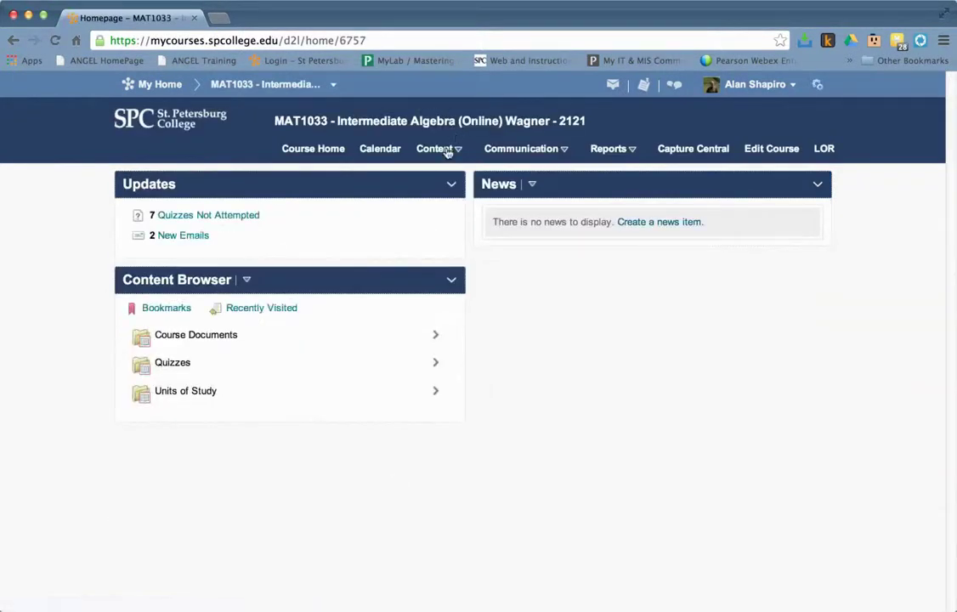
left_click(447, 151)
left_click(459, 219)
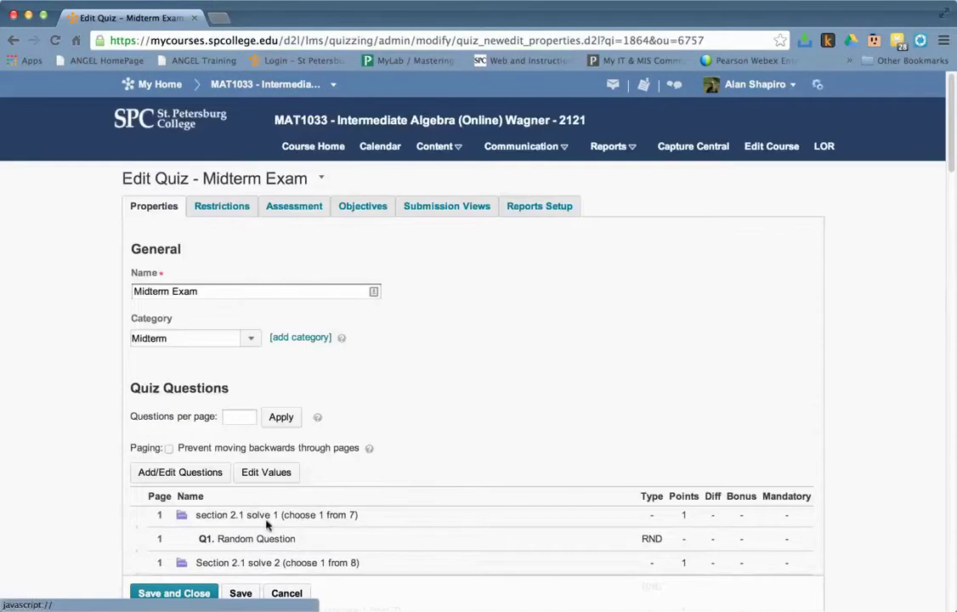
- Start a new multiple choice question in the Midterm Exam and title it "Test"
left_click(182, 476)
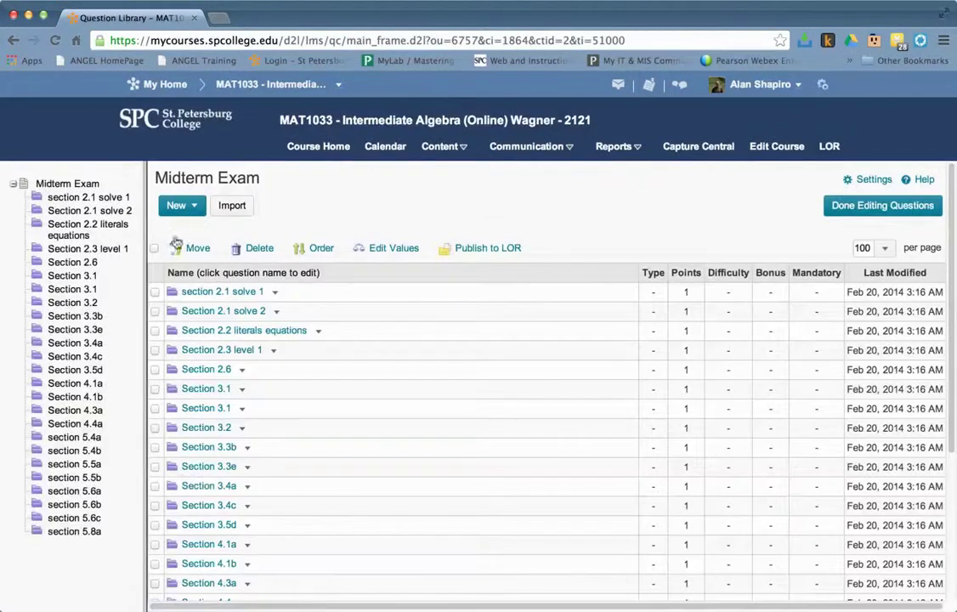
left_click(186, 207)
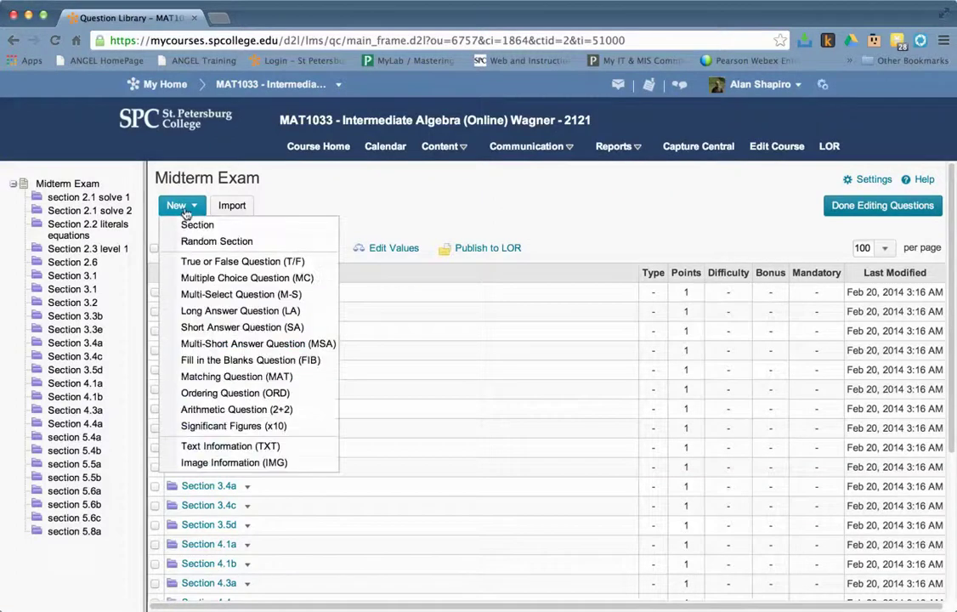
left_click(196, 278)
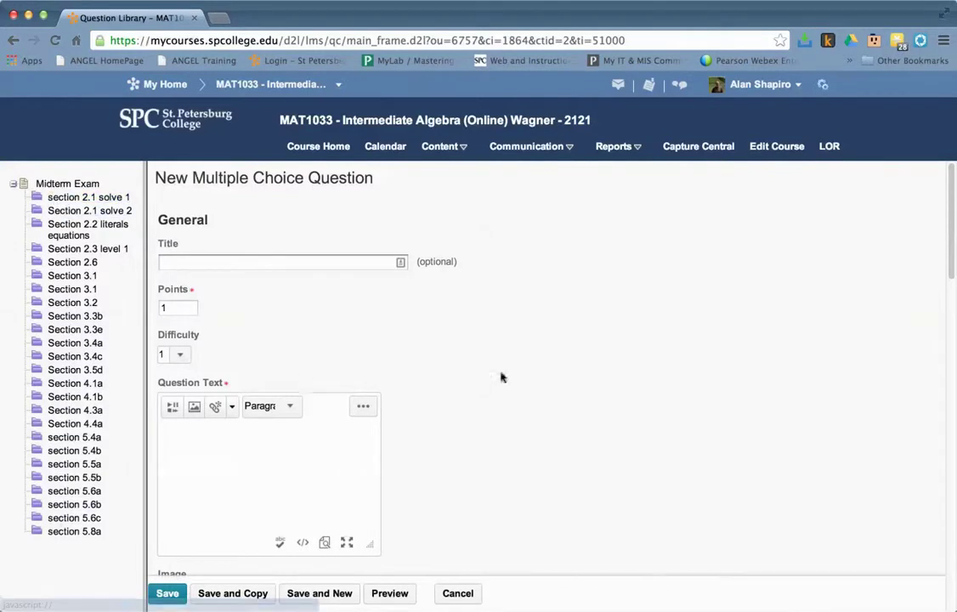
scroll(545, 378, "down", 10)
scroll(544, 378, "up", 10)
left_click(223, 265)
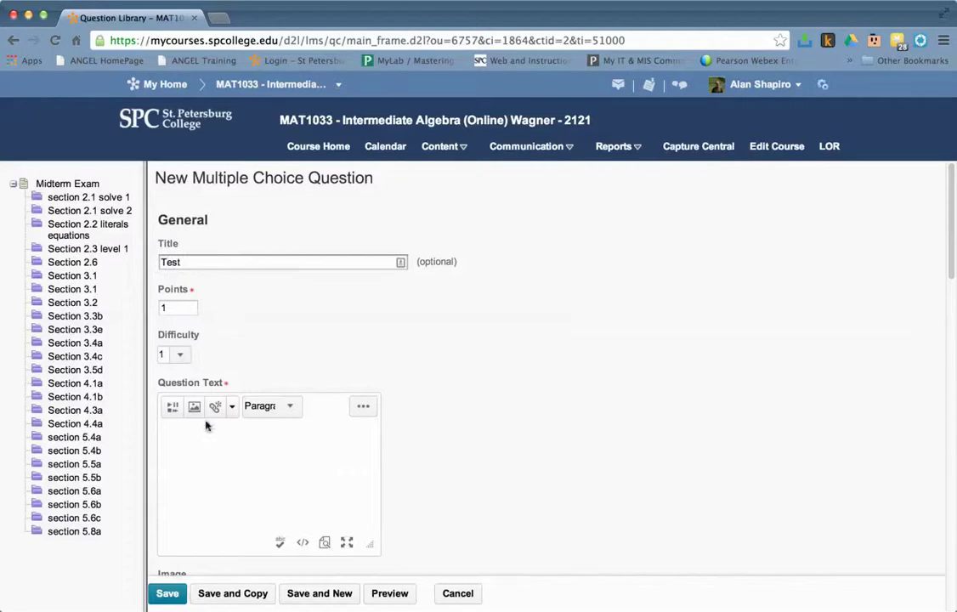
- Enter "TEst" as the question text and try to save the question with its answer options left blank
left_click(215, 456)
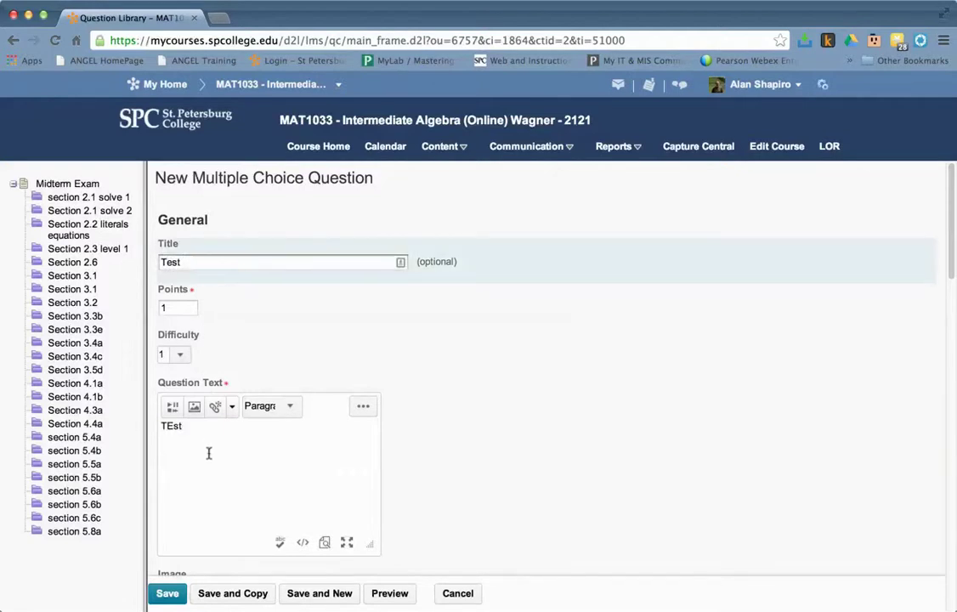
scroll(208, 452, "down", 10)
scroll(208, 408, "down", 5)
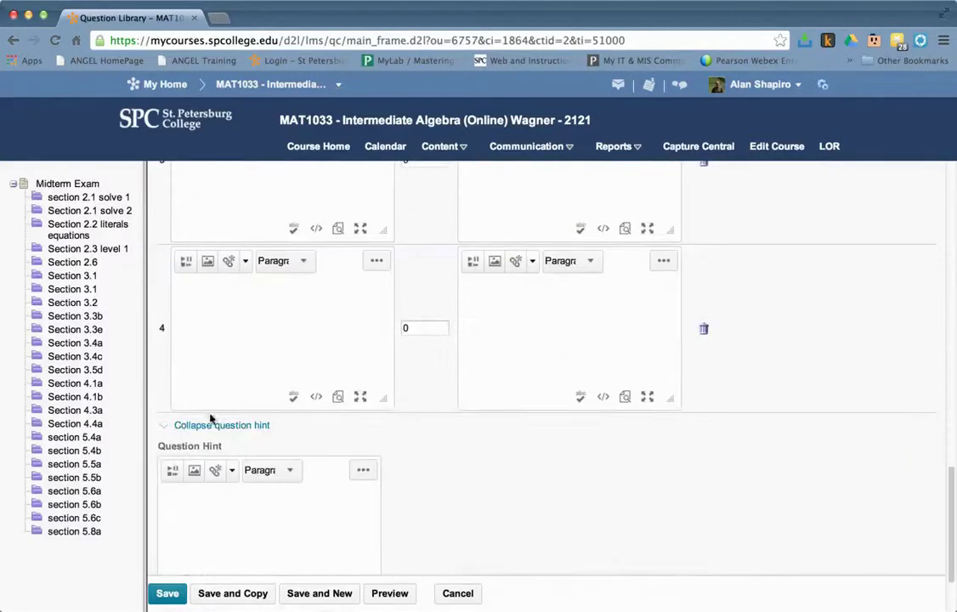
left_click(166, 592)
left_click(354, 226)
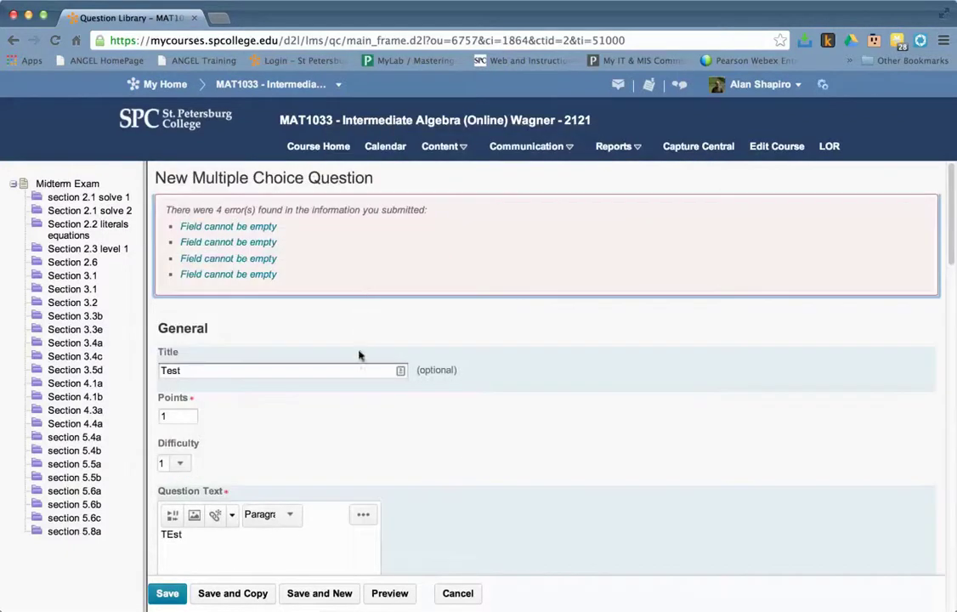
- Fill in the first two answer options with "adfads" and "asfd"
scroll(308, 421, "down", 10)
scroll(281, 382, "up", 5)
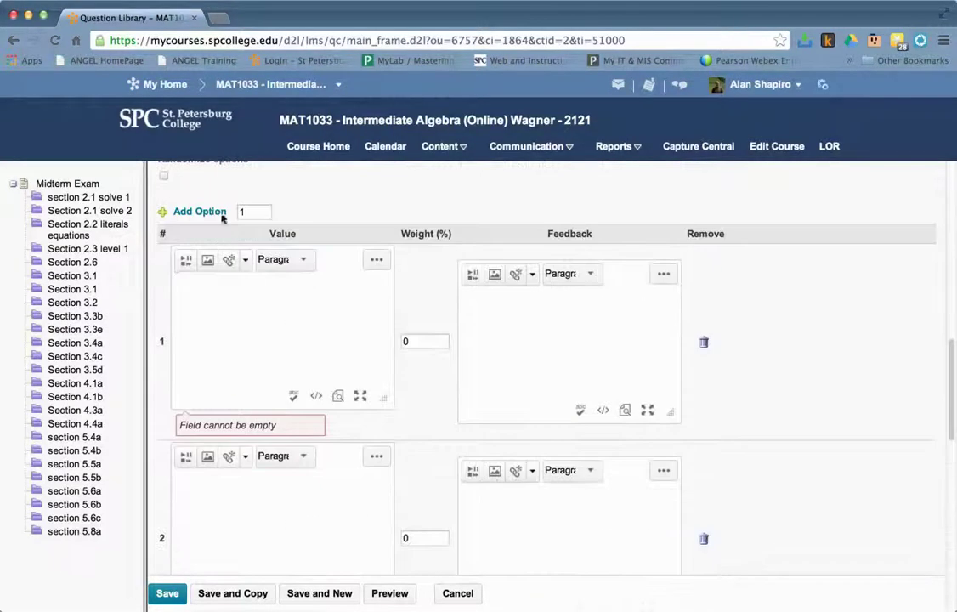
left_click(211, 301)
type("adfads")
left_click(212, 478)
type("asfd")
scroll(214, 484, "down", 5)
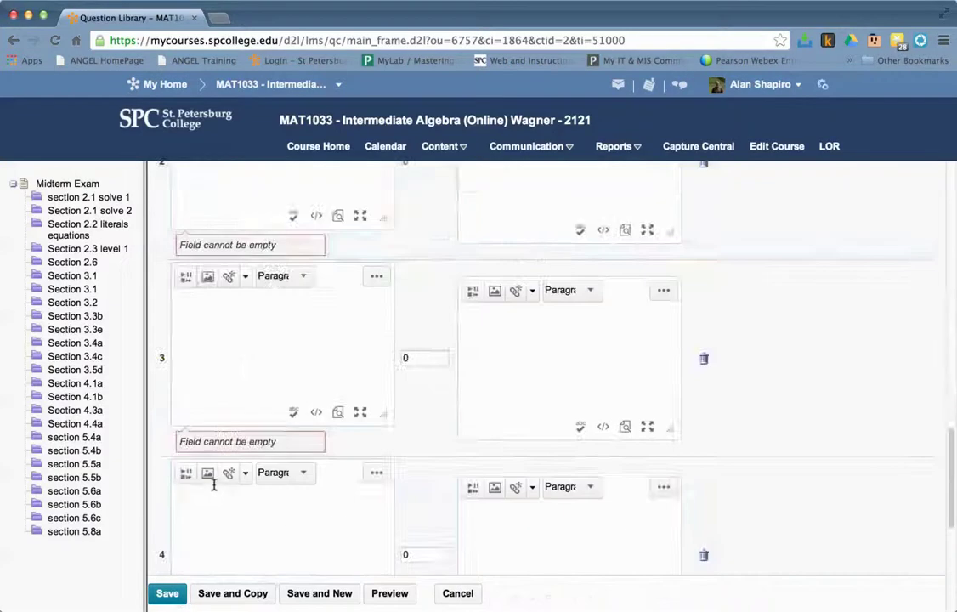
- Fill in answer options 3 and 4 with "asdf" and "afds", weight option 3 at 100%, and save the question
left_click(212, 506)
type("afds")
left_click(205, 324)
type("asdf")
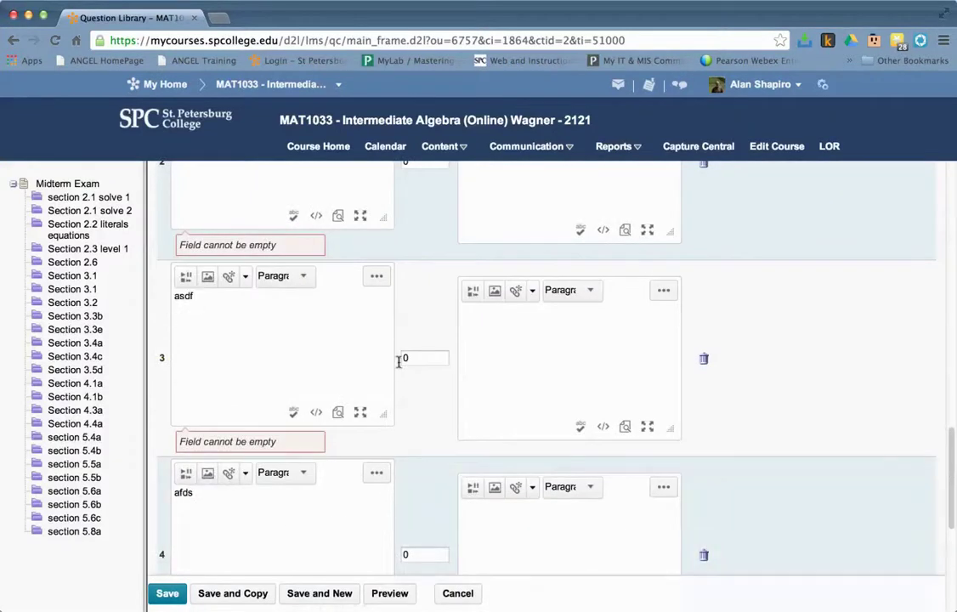
left_click(405, 357)
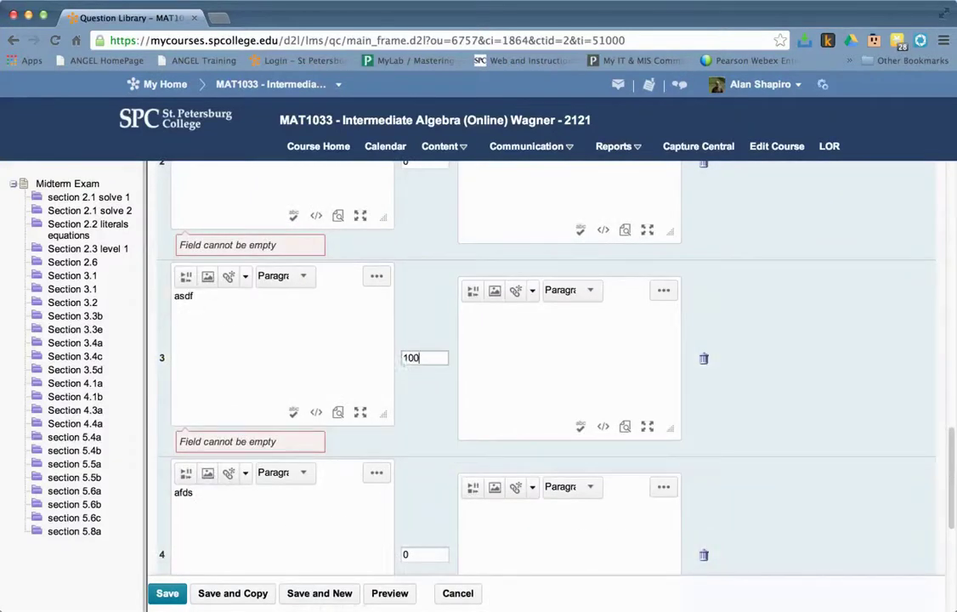
left_click(166, 593)
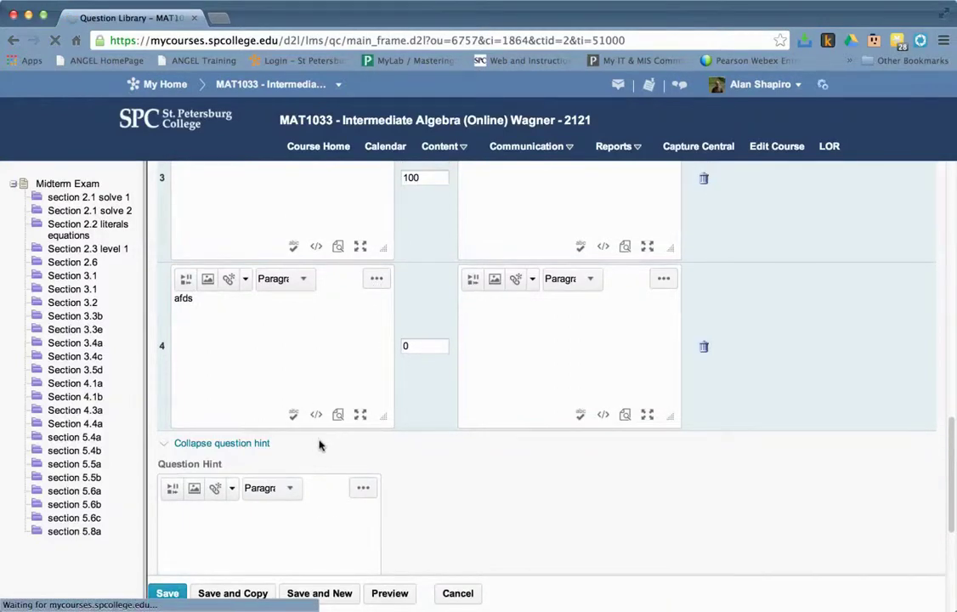
- Edit the values of the "Test" question in the Midterm Exam, mark it as bonus, and cancel without saving
scroll(301, 363, "down", 5)
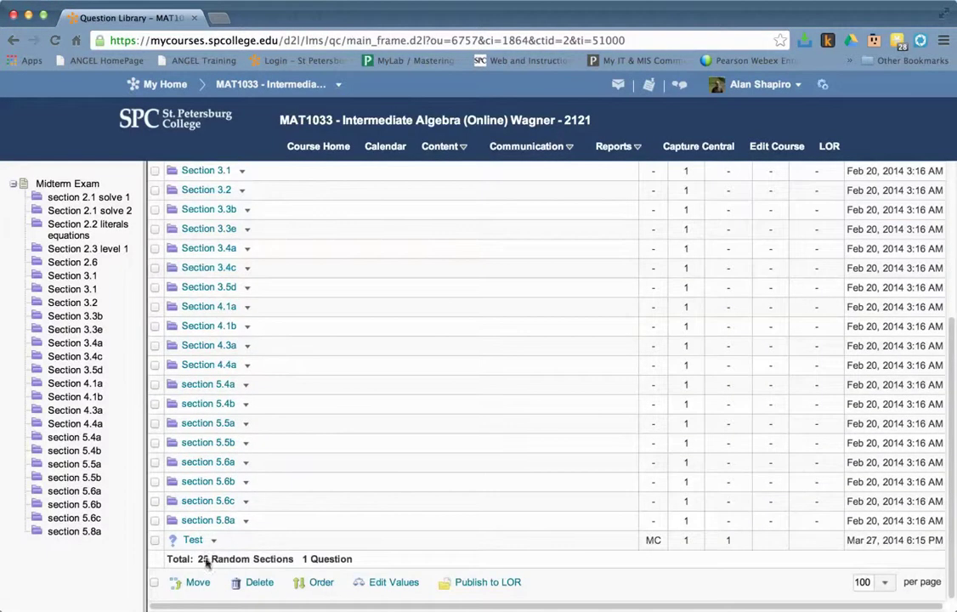
left_click(155, 540)
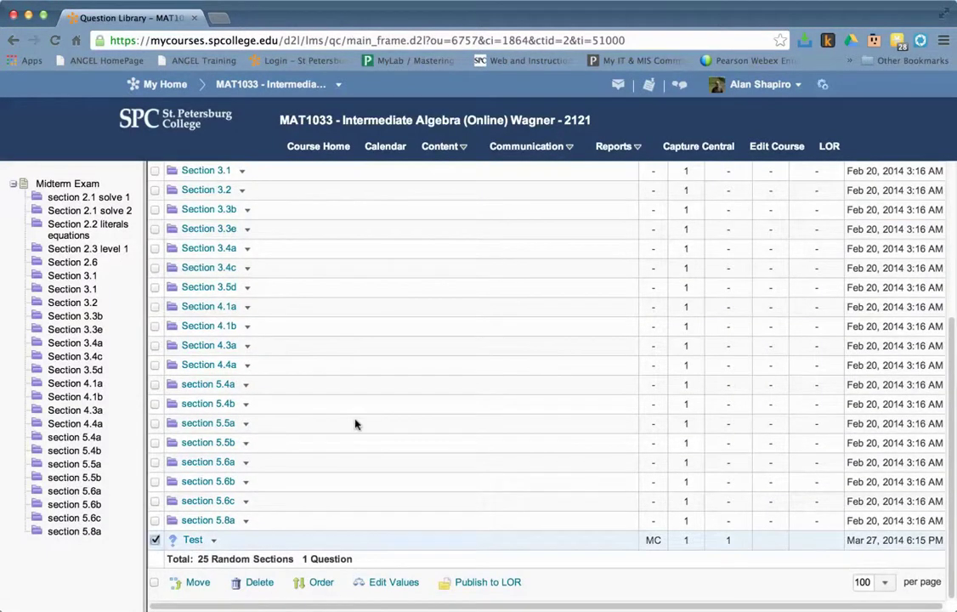
left_click(395, 582)
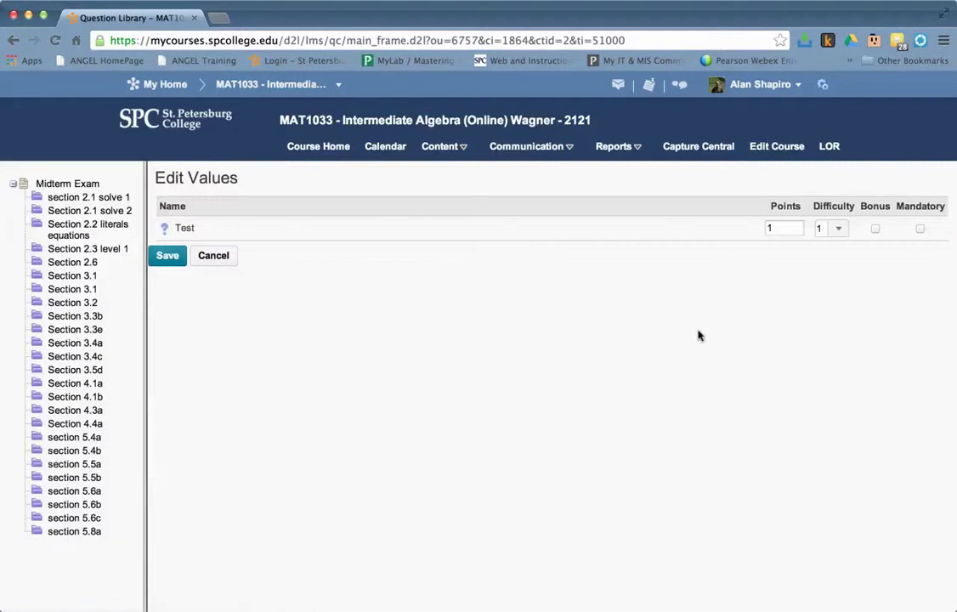
left_click(875, 229)
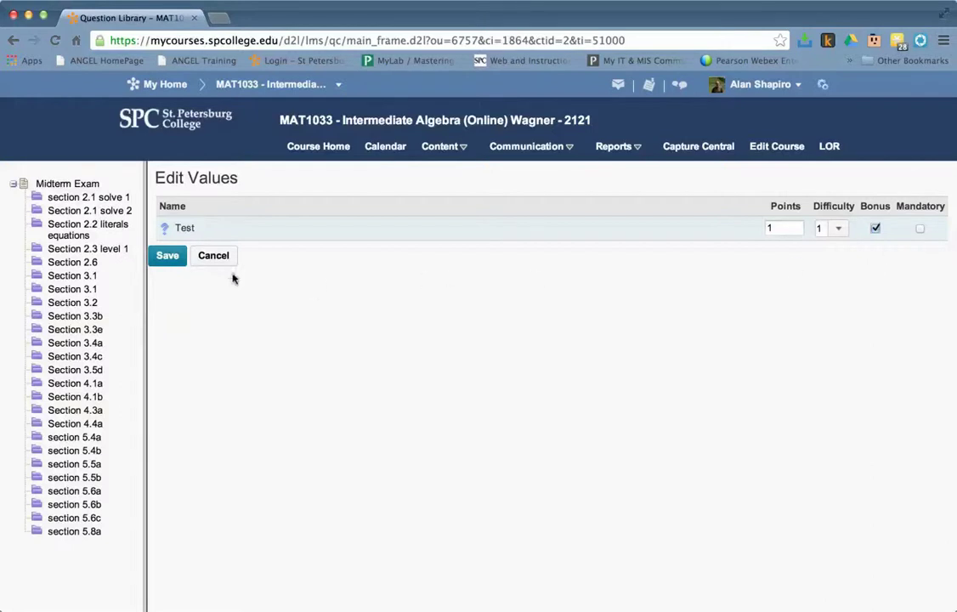
left_click(210, 255)
- Delete the "Test" question from the Midterm Exam and confirm the deletion
scroll(456, 358, "down", 5)
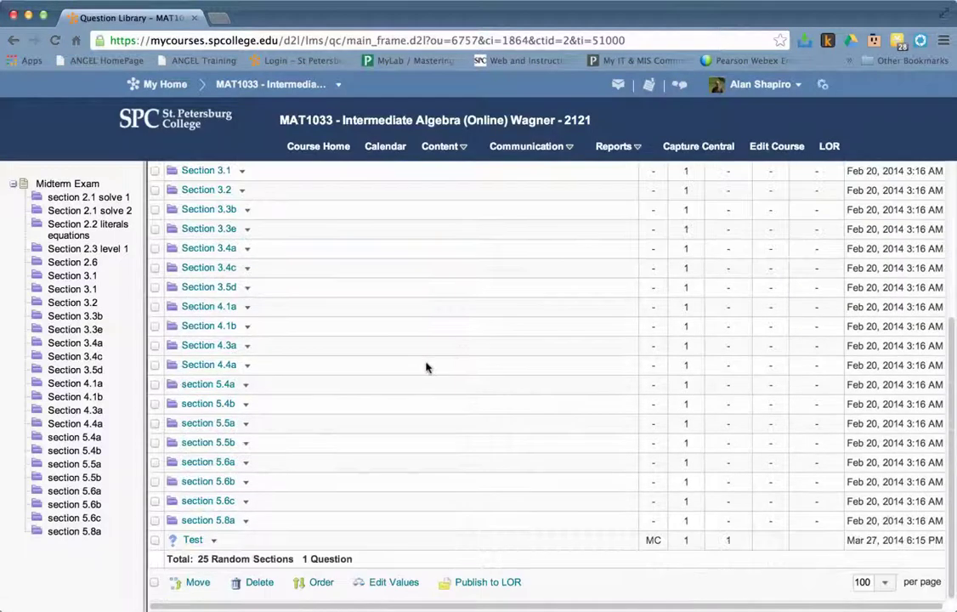
scroll(426, 367, "up", 5)
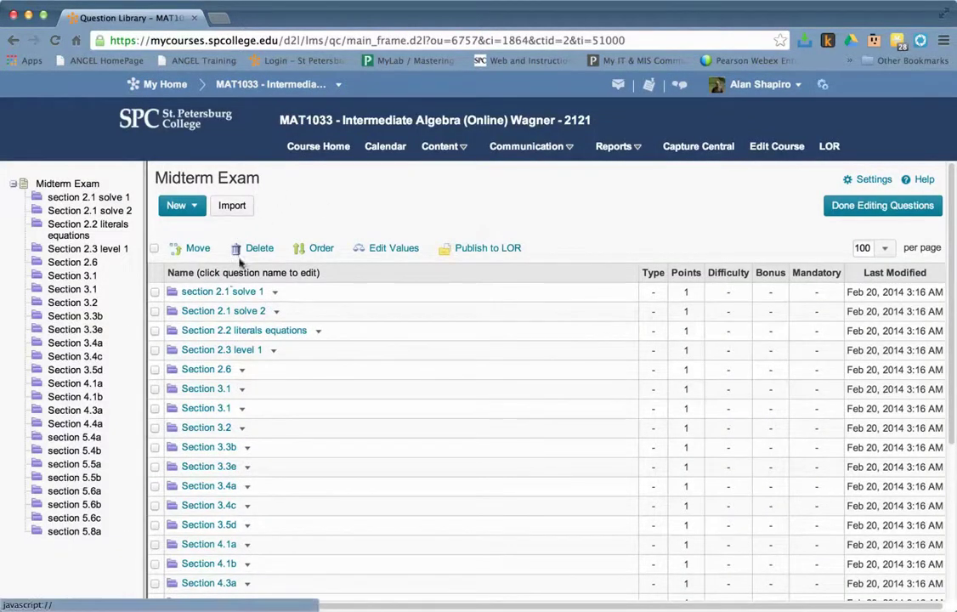
scroll(157, 408, "down", 5)
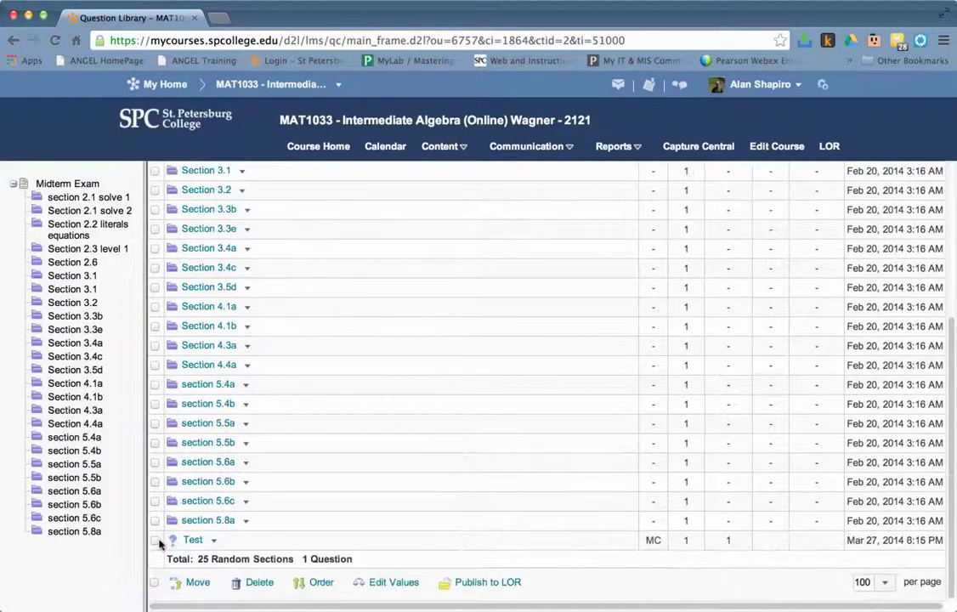
left_click(156, 541)
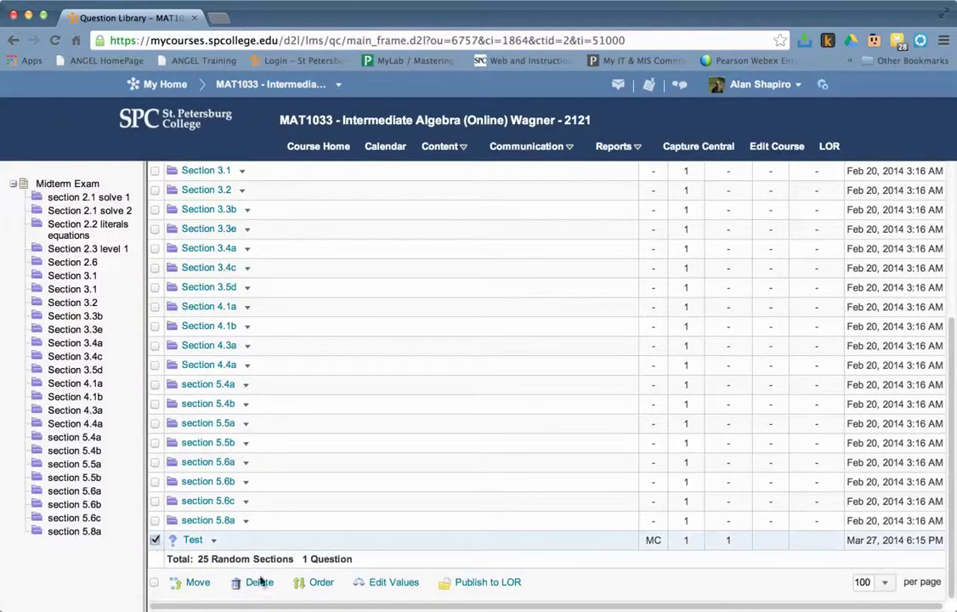
left_click(259, 582)
left_click(360, 214)
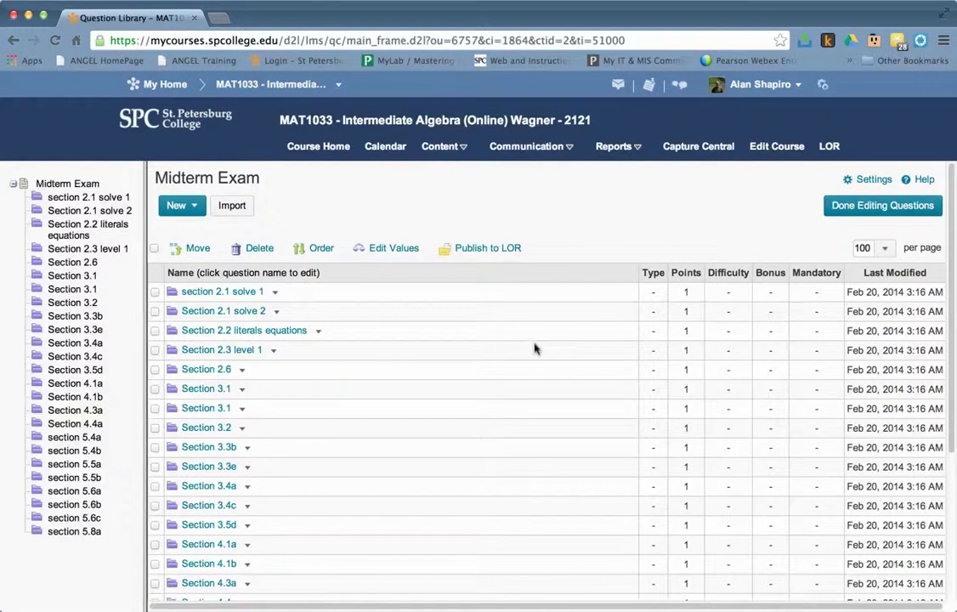
- Finish editing the Midterm Exam questions and return to the My Home page
left_click(881, 204)
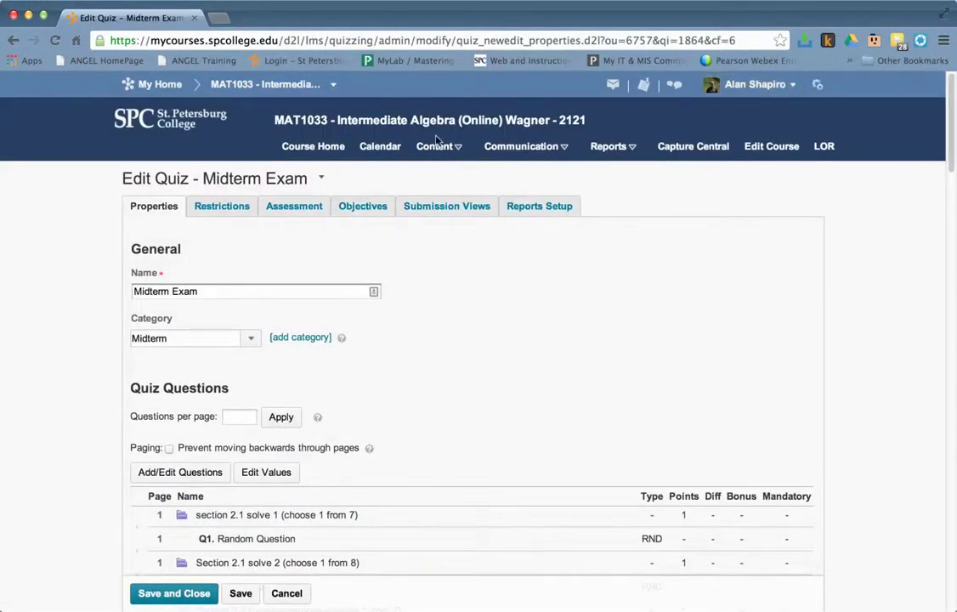
left_click(188, 90)
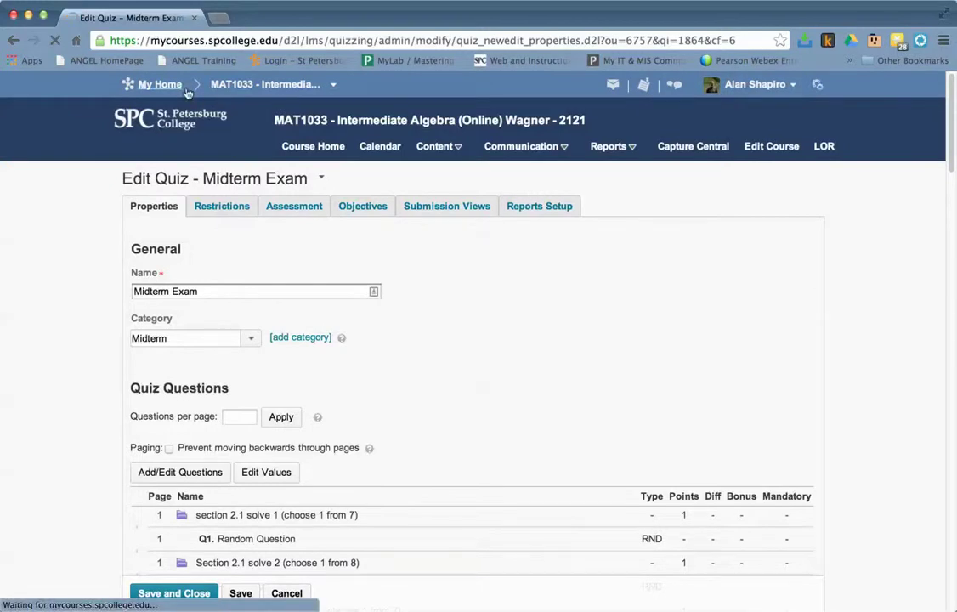